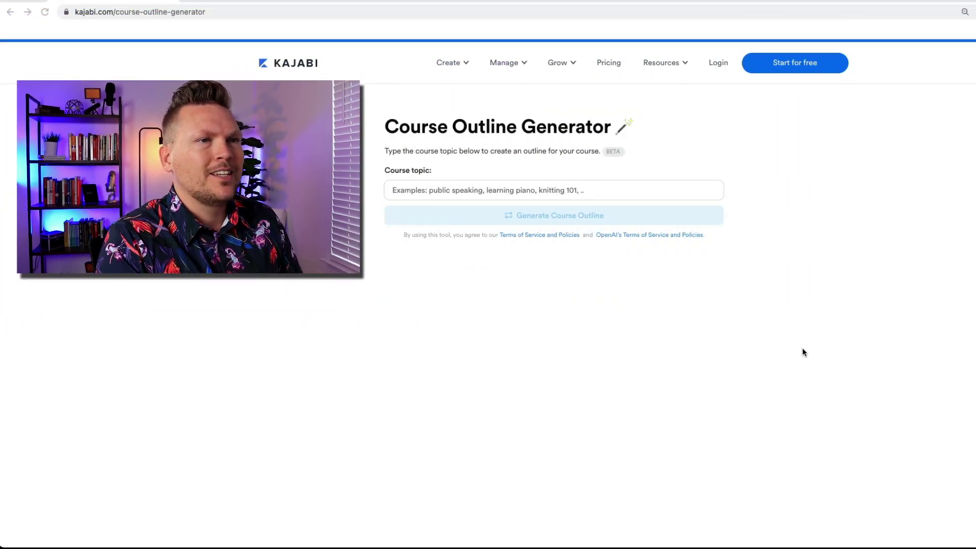
Enter the course topic 'Preaching: how to preach better sermons' and generate its outline.
left_click(714, 192)
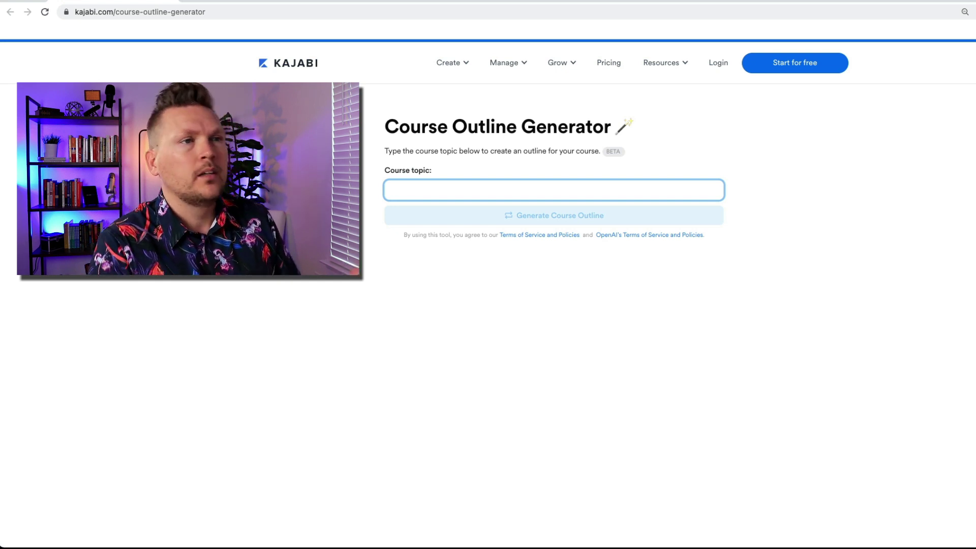
type("Prec")
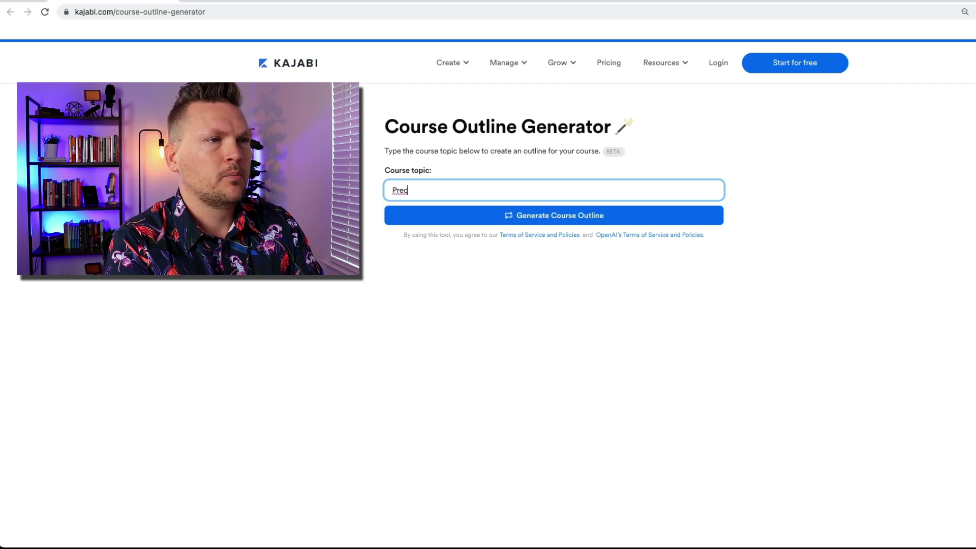
type("ching: how to preach")
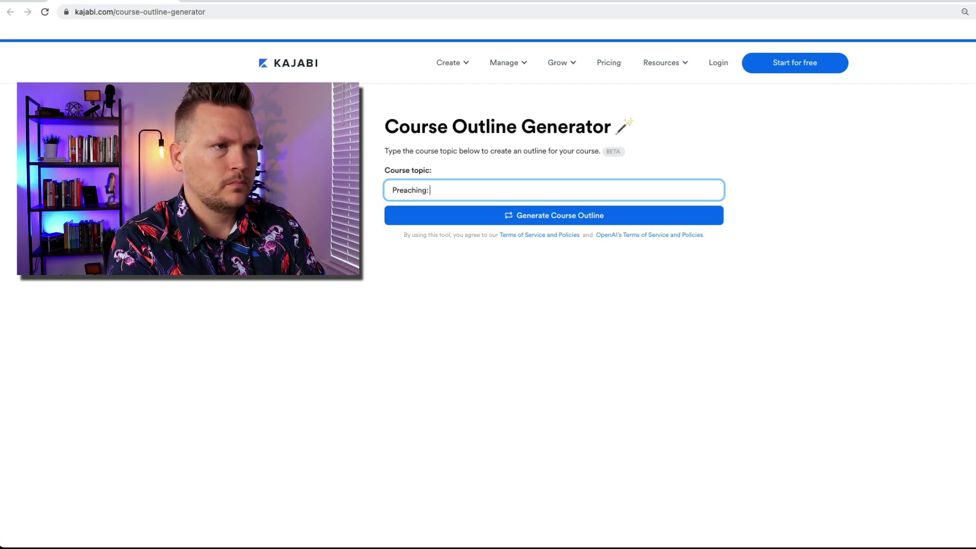
type(" better sermons")
key("Return")
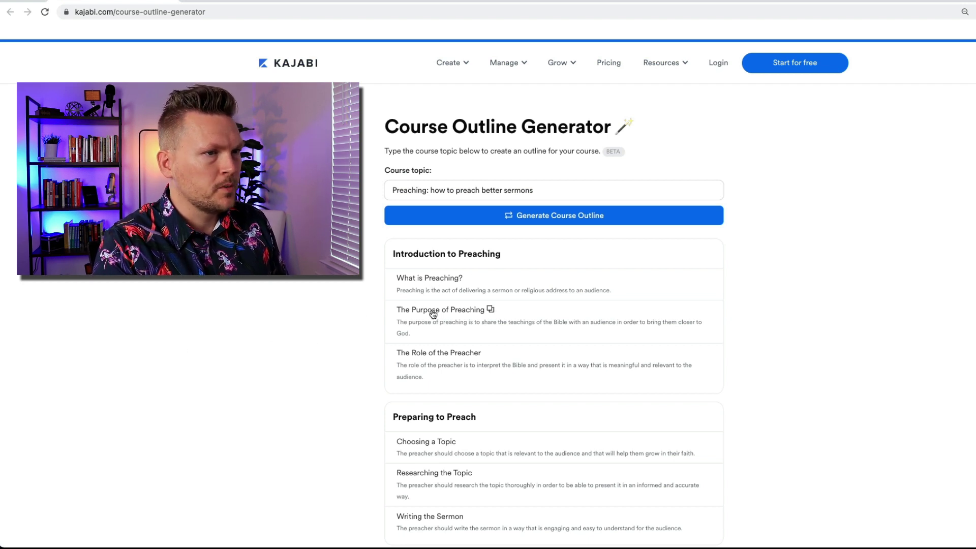
scroll(346, 368, "down", 5)
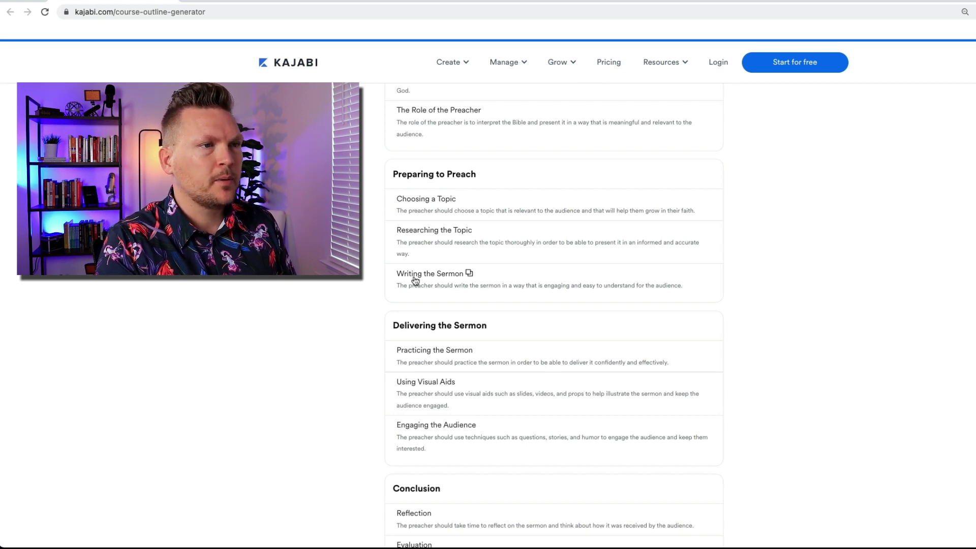
scroll(310, 338, "down", 3)
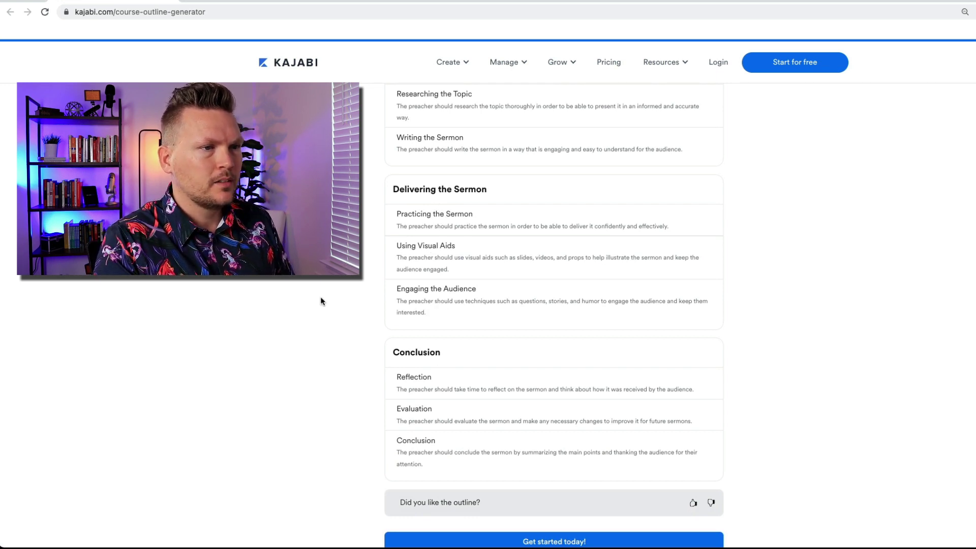
scroll(320, 297, "down", 2)
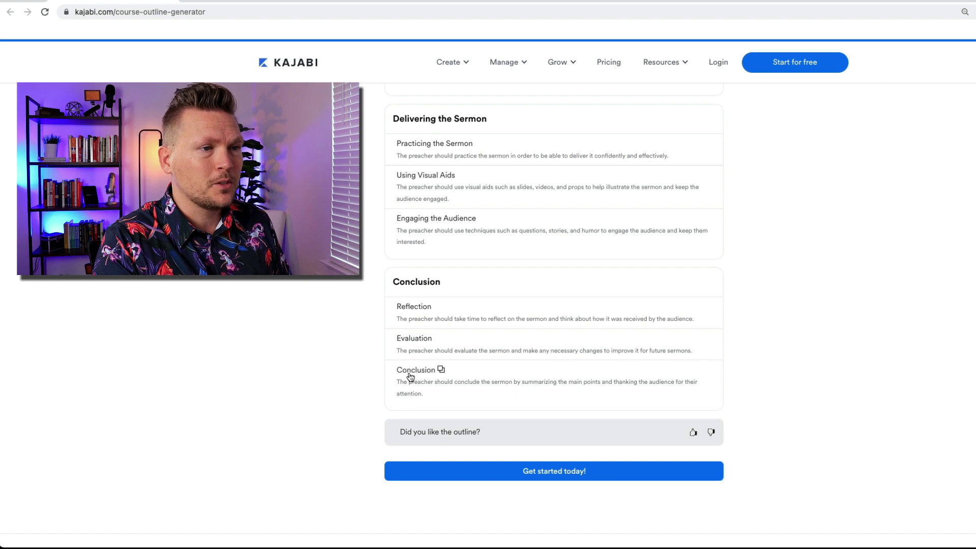
scroll(344, 377, "up", 8)
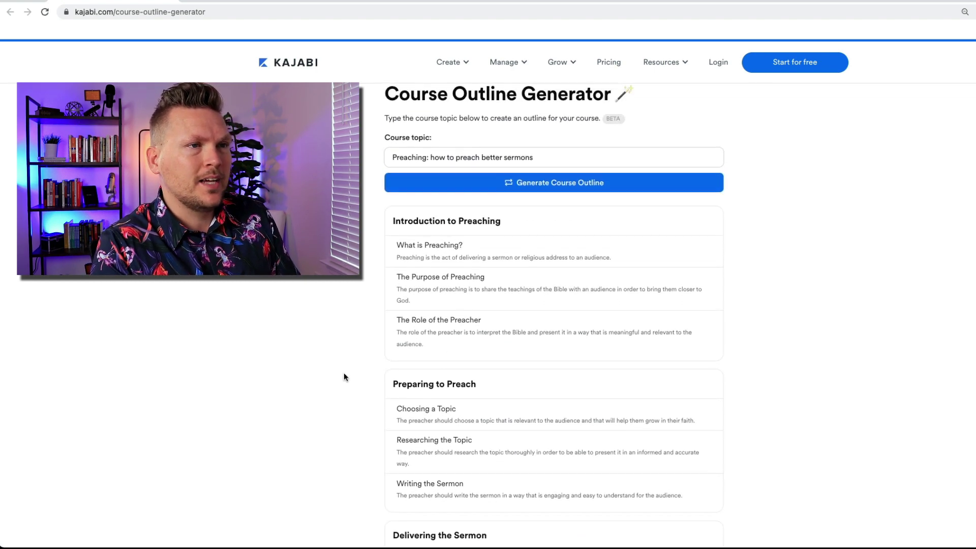
scroll(328, 378, "down", 1)
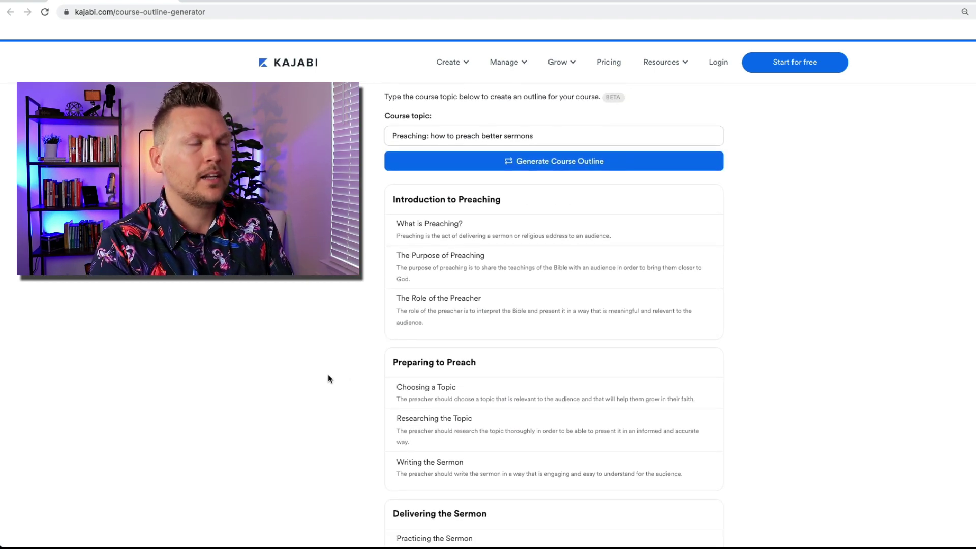
scroll(328, 378, "down", 6)
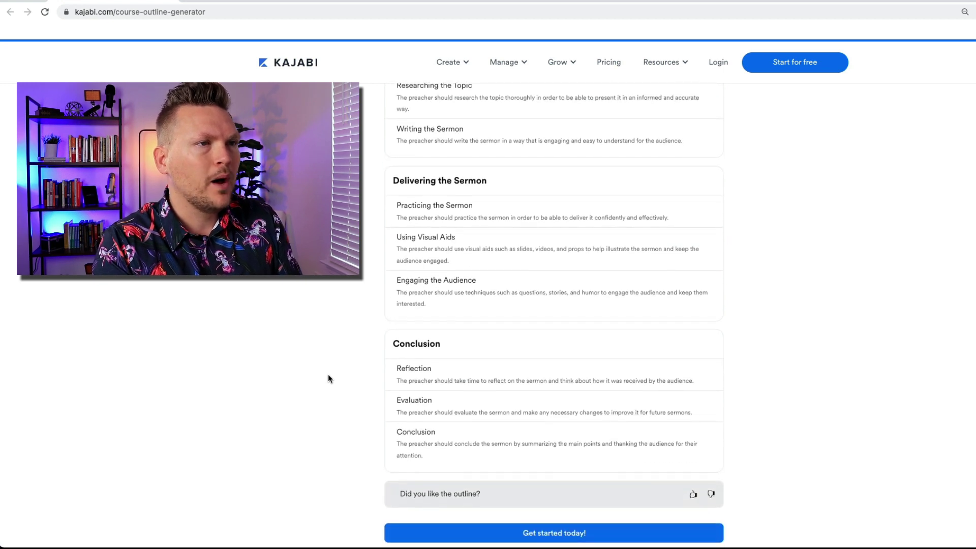
scroll(328, 379, "up", 6)
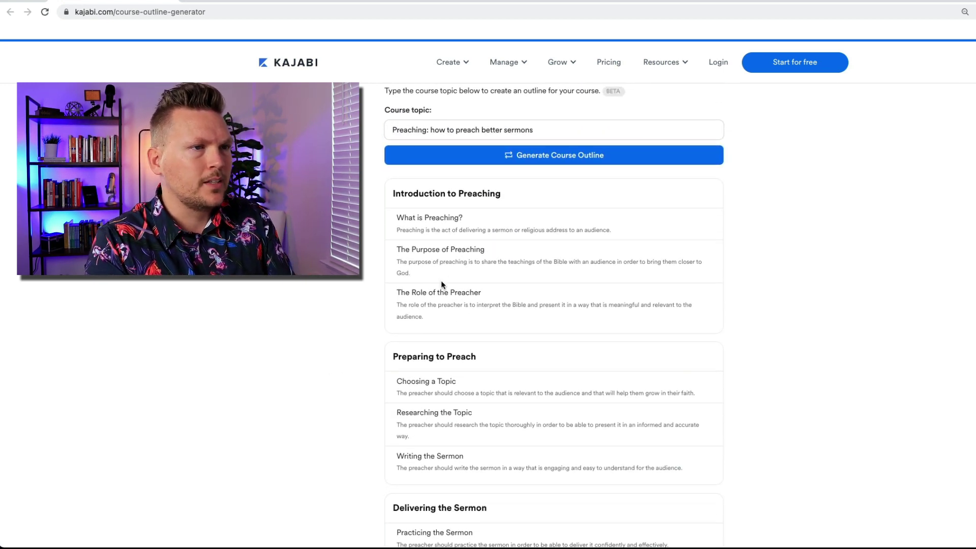
scroll(442, 285, "down", 5)
scroll(443, 285, "down", 4)
scroll(443, 283, "up", 10)
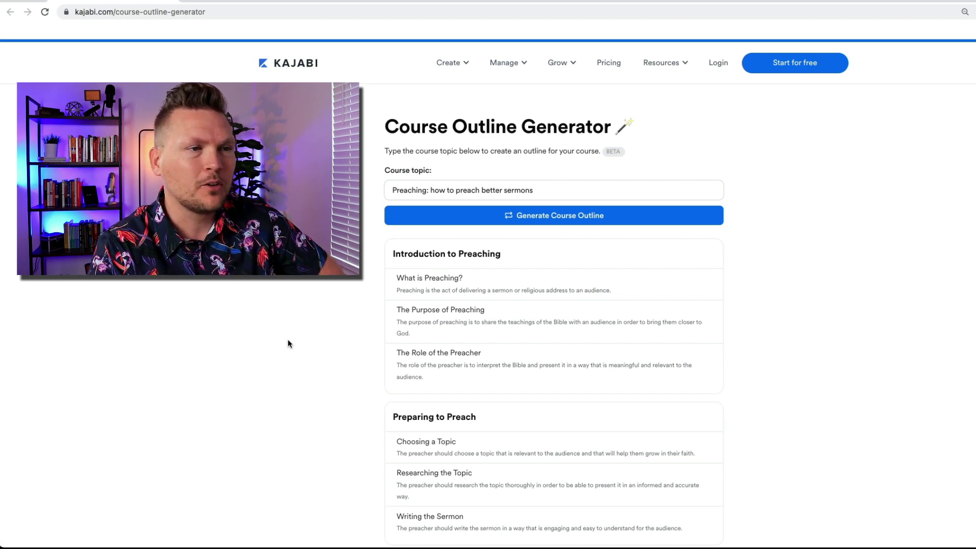
scroll(288, 398, "down", 2)
scroll(287, 398, "up", 2)
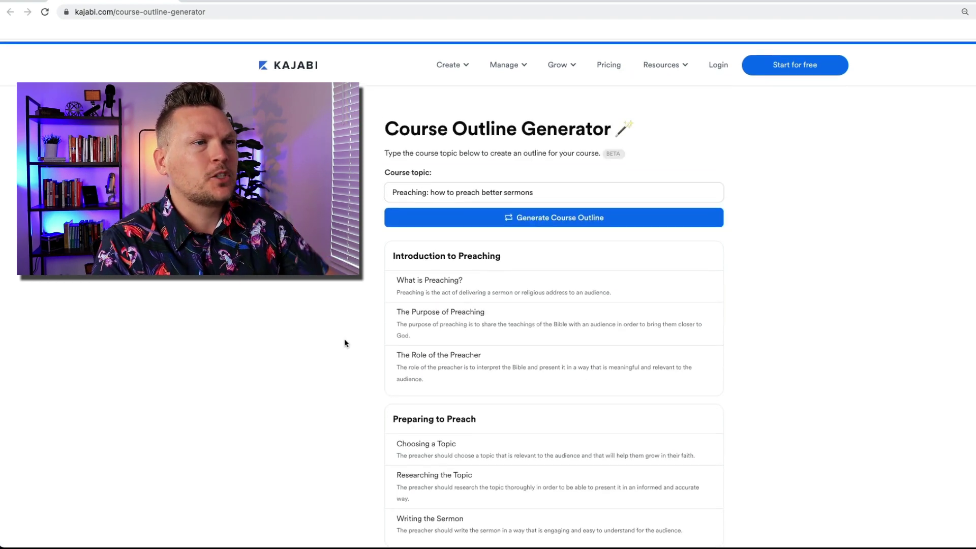
Replace the course topic with 'Dog training' and generate a new outline.
triple_click(538, 188)
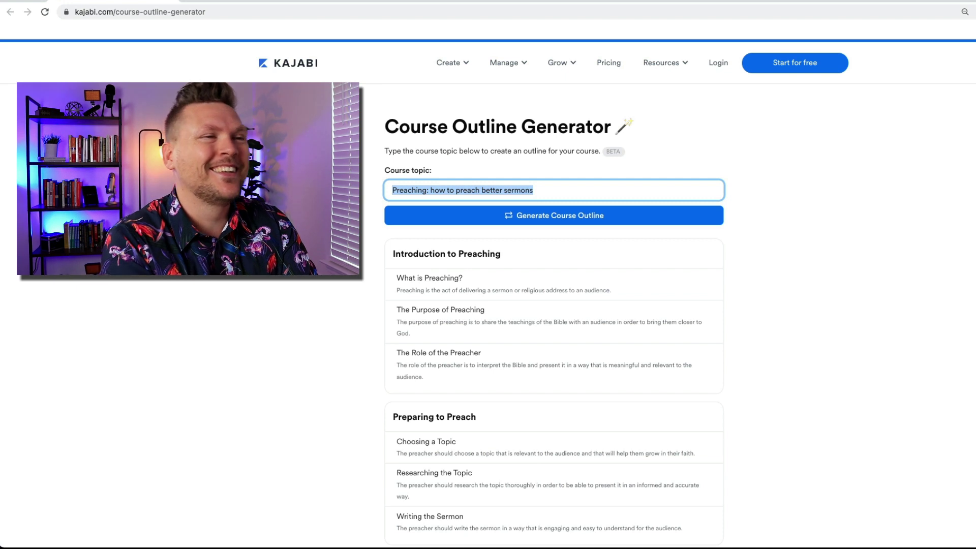
type("Dog")
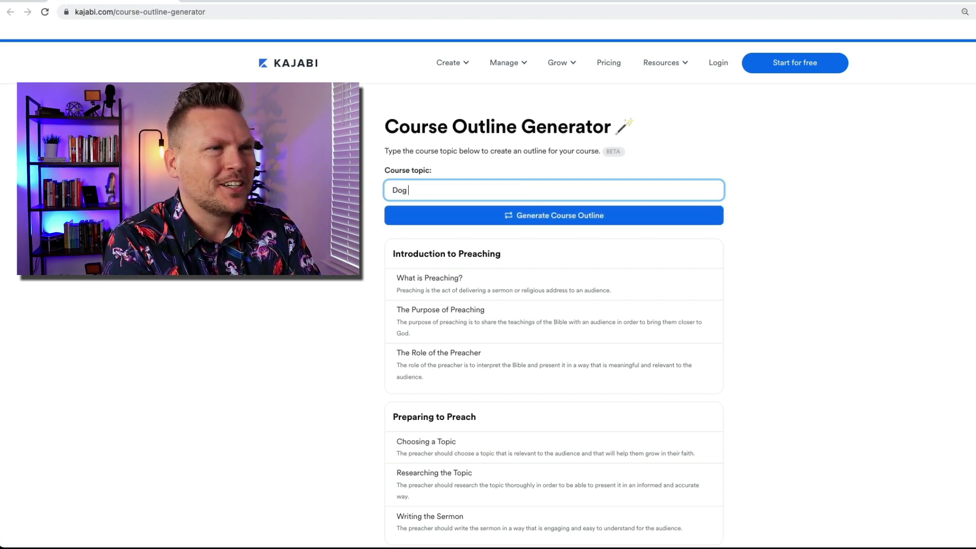
type(" training")
key("Return")
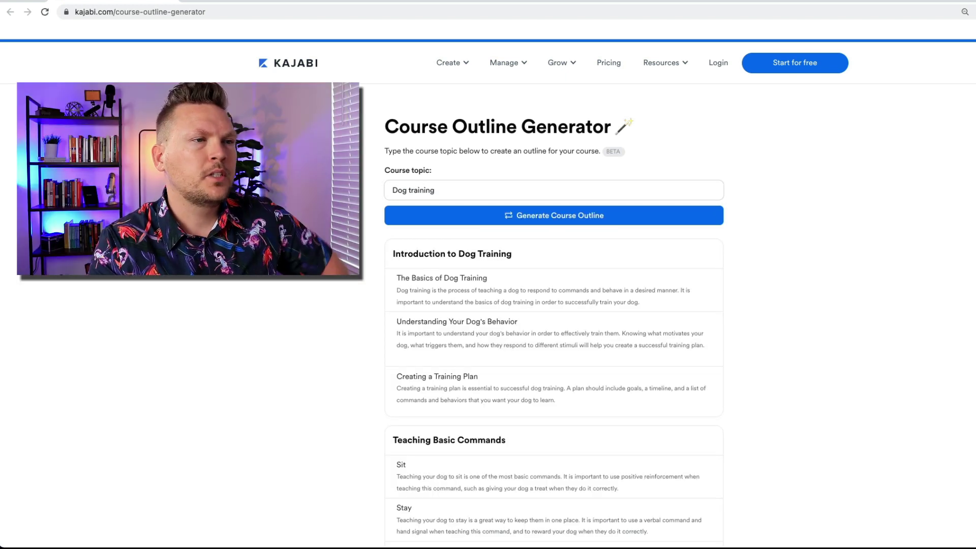
mouse_move(417, 362)
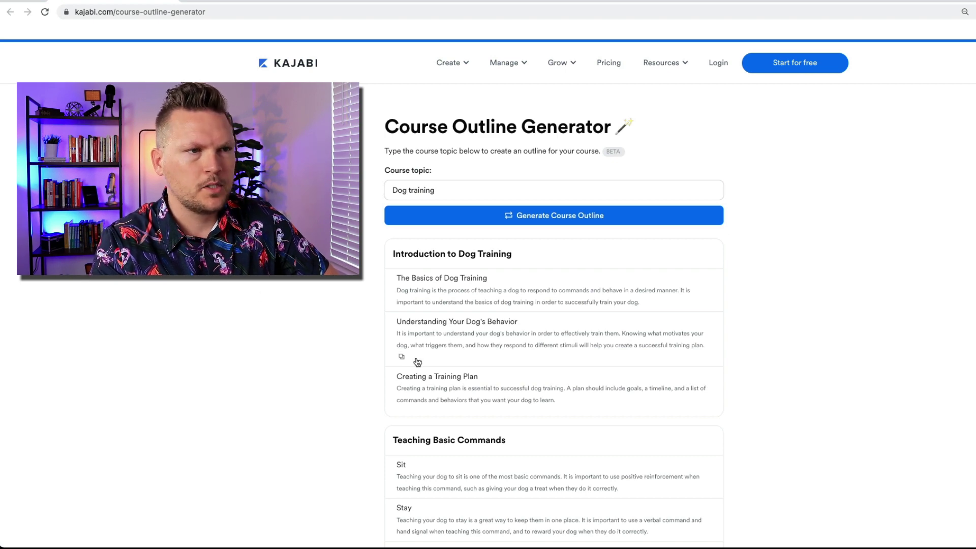
scroll(442, 374, "down", 3)
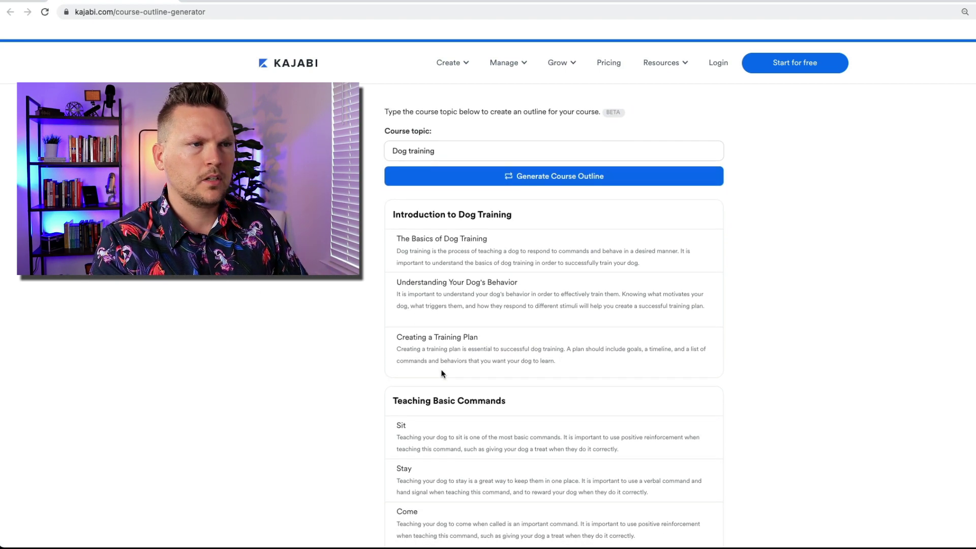
scroll(442, 374, "down", 5)
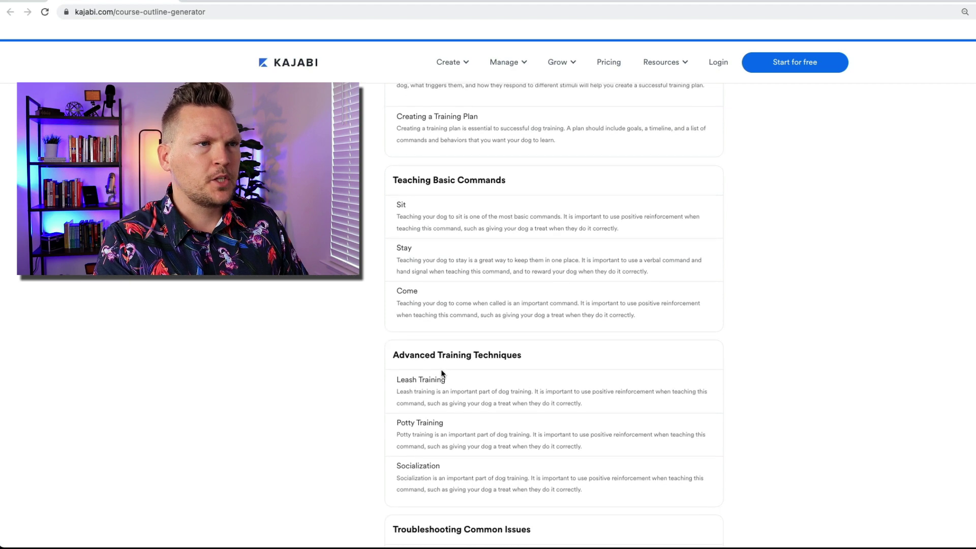
scroll(364, 320, "down", 5)
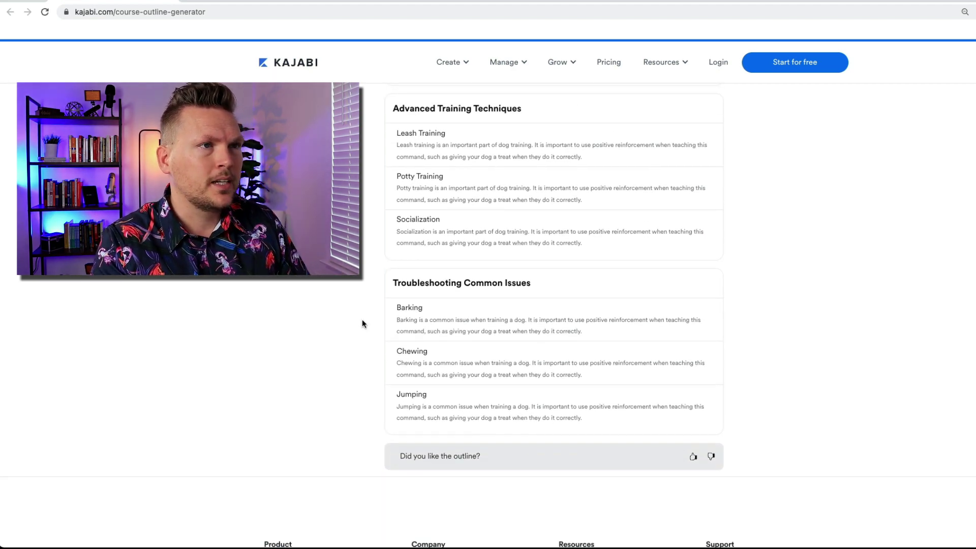
scroll(364, 324, "down", 2)
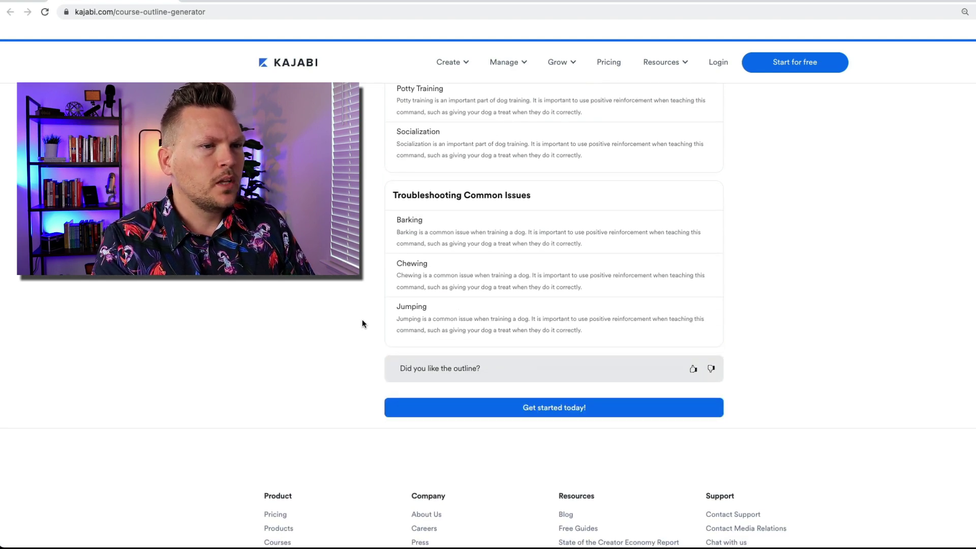
scroll(362, 323, "up", 15)
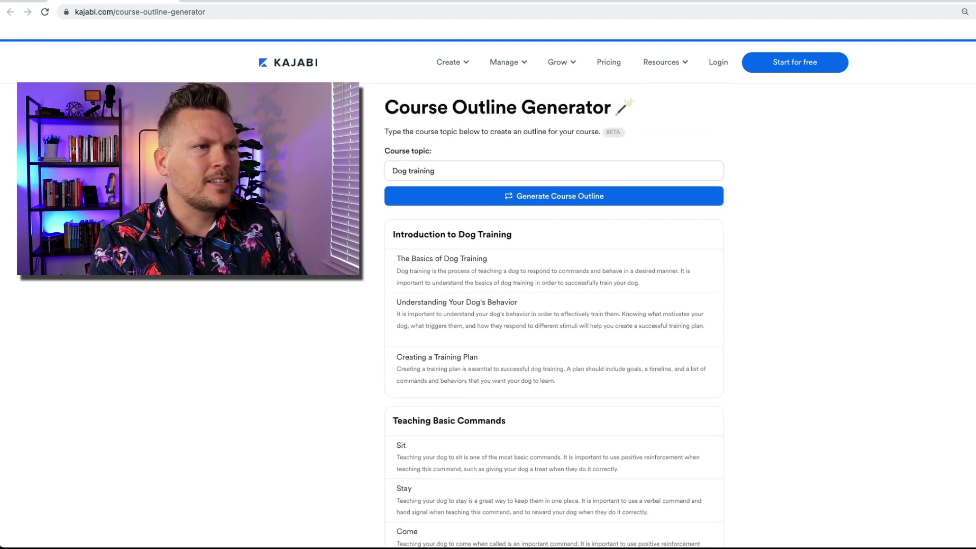
mouse_move(559, 271)
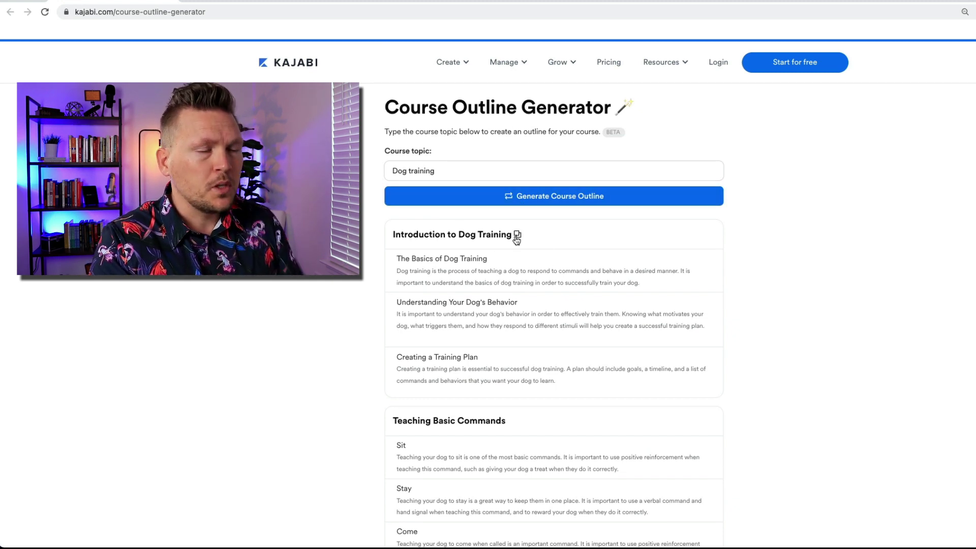
mouse_move(530, 280)
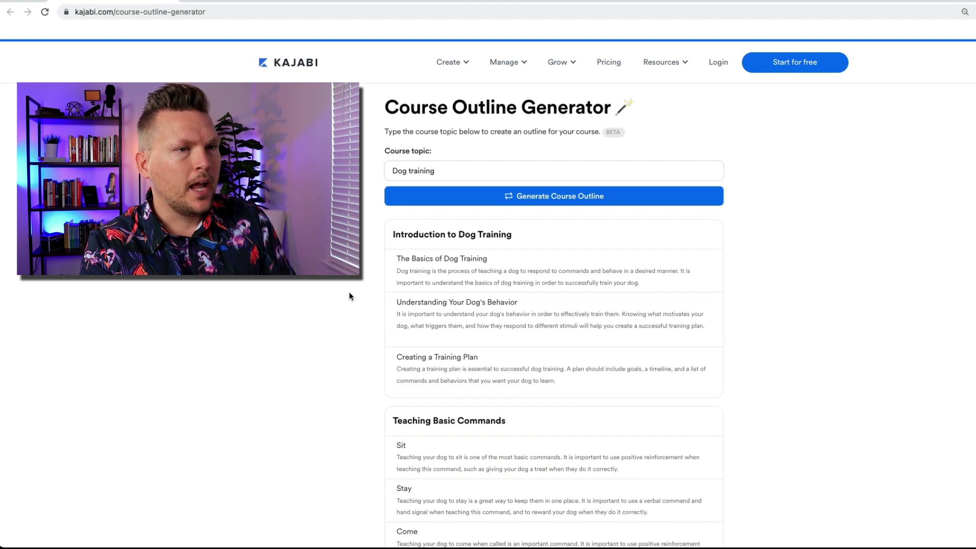
scroll(356, 296, "down", 1)
scroll(349, 296, "up", 1)
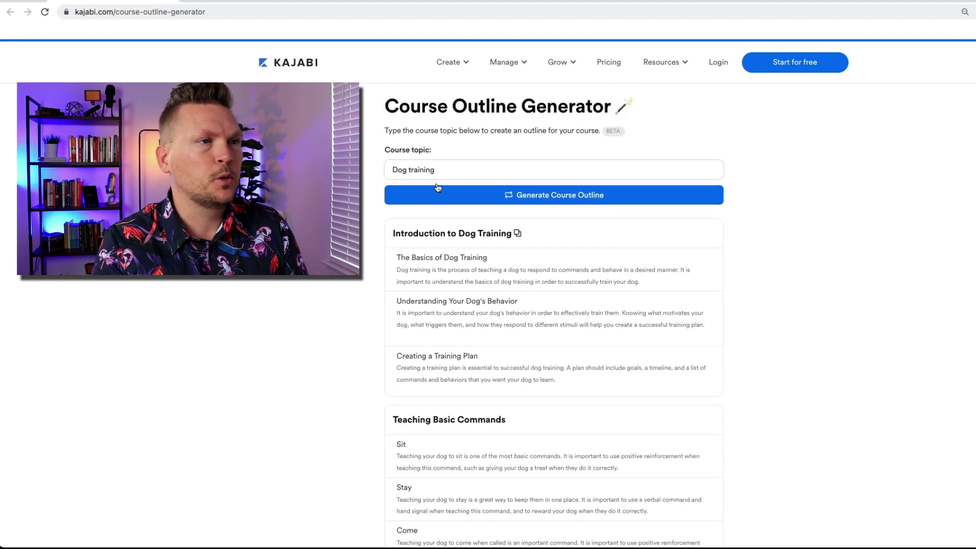
Change the topic to 'Online business', generate the outline and look over its modules.
triple_click(450, 169)
type("O")
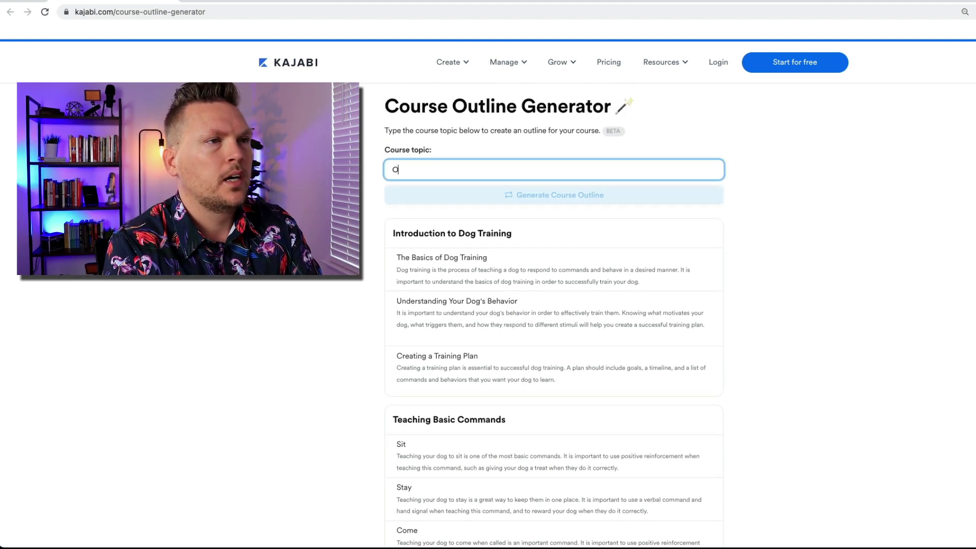
type("nline")
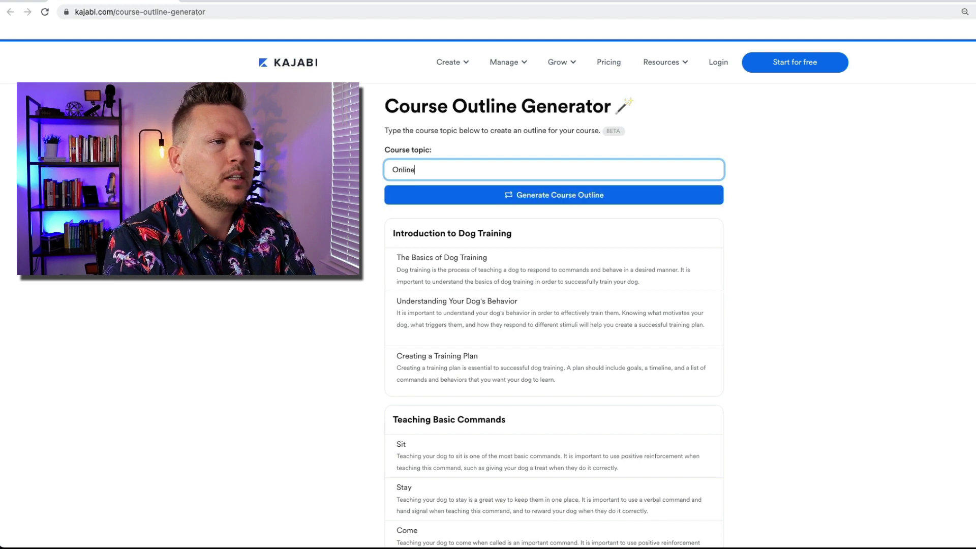
type(" business")
key("Return")
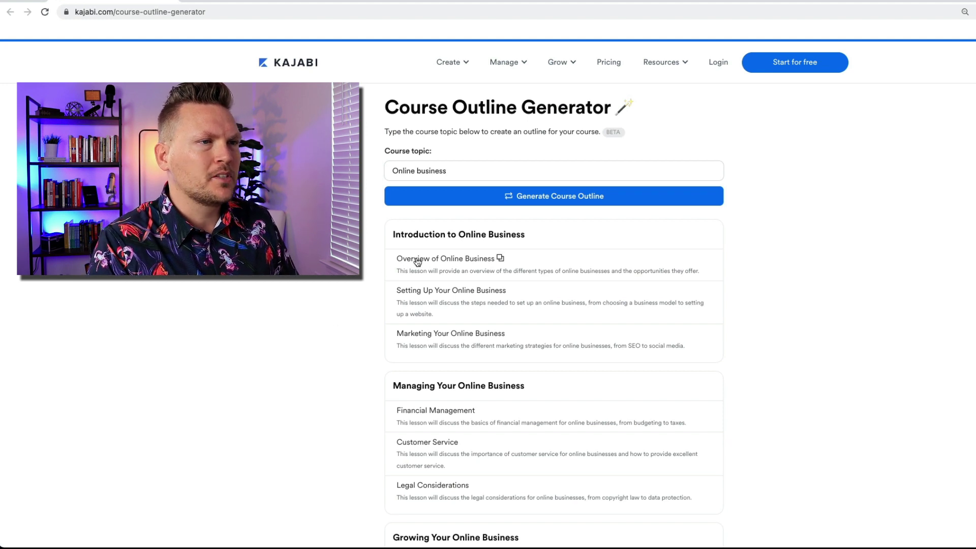
scroll(434, 300, "down", 5)
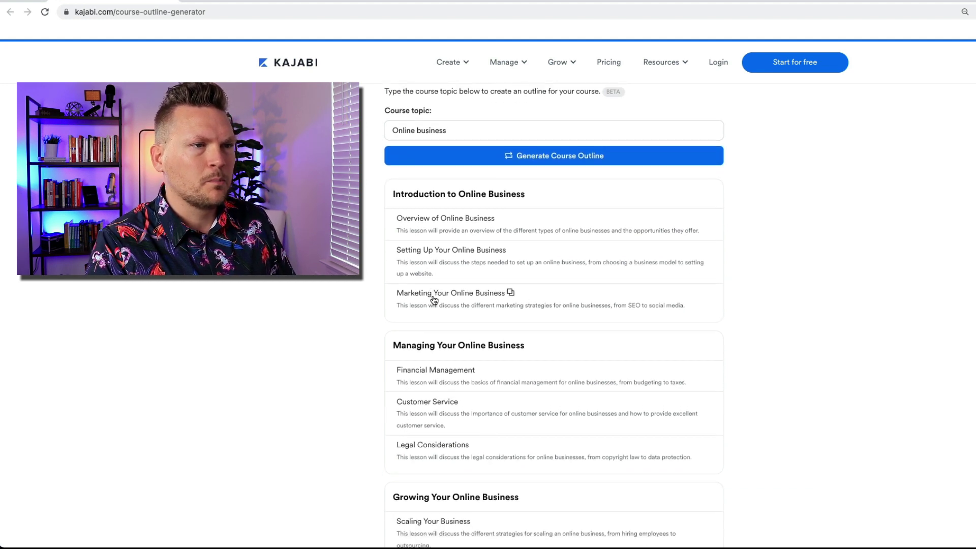
scroll(434, 301, "down", 5)
scroll(432, 298, "up", 10)
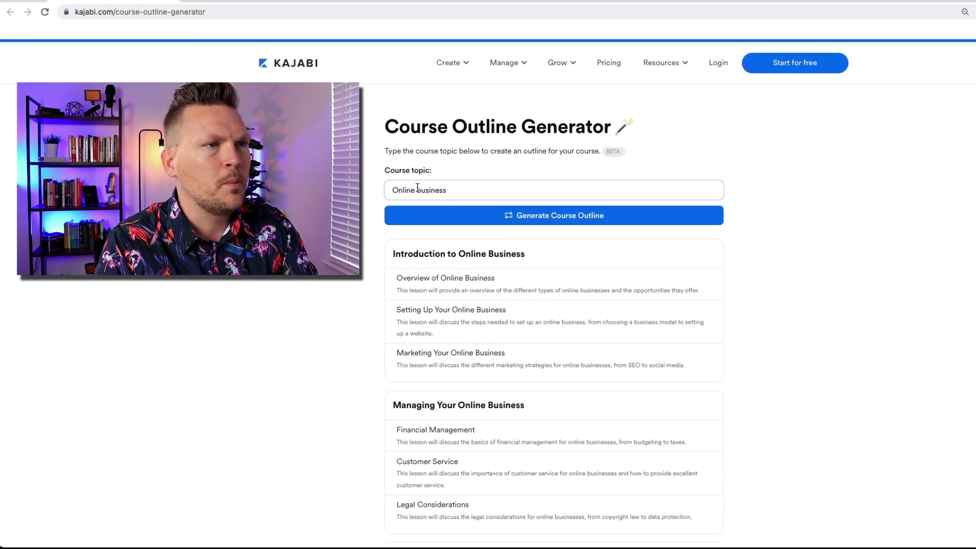
Add 'course' before 'business' to regenerate an 'Online course business' outline, then review it.
left_click(418, 190)
type("dourse")
key("Return")
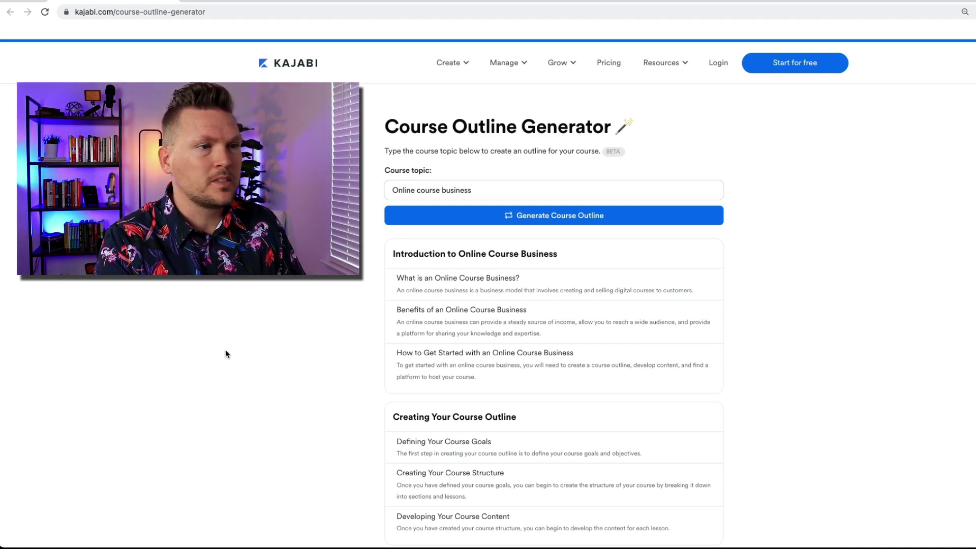
scroll(225, 350, "down", 4)
scroll(226, 354, "down", 2)
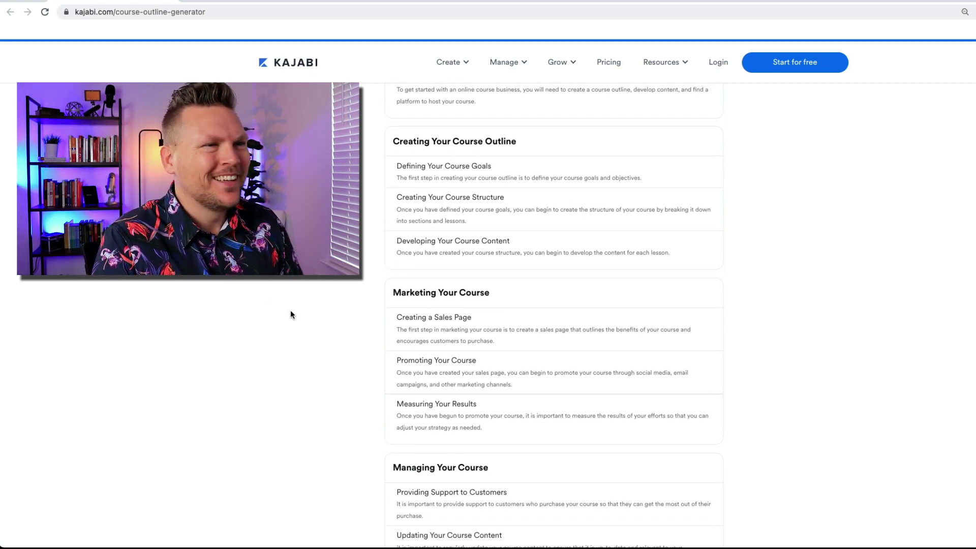
scroll(326, 332, "down", 5)
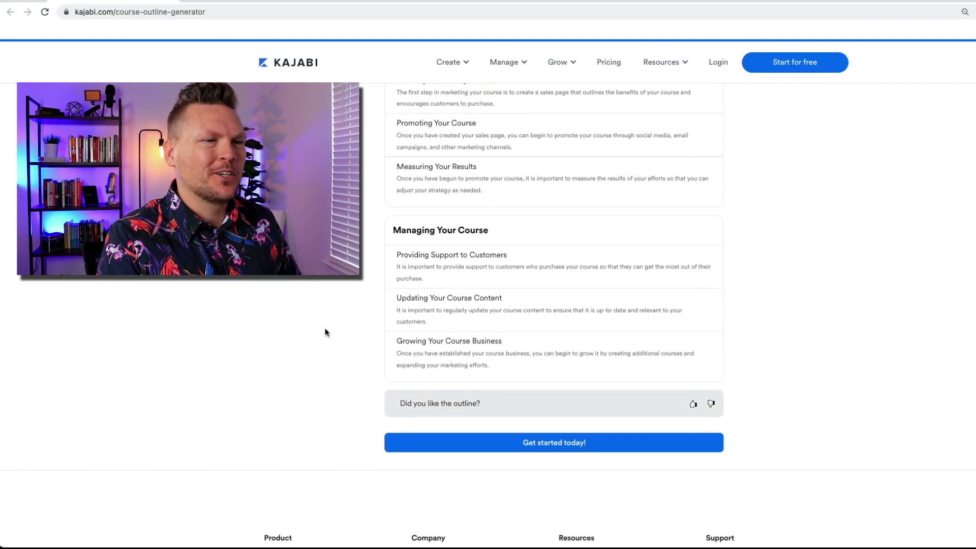